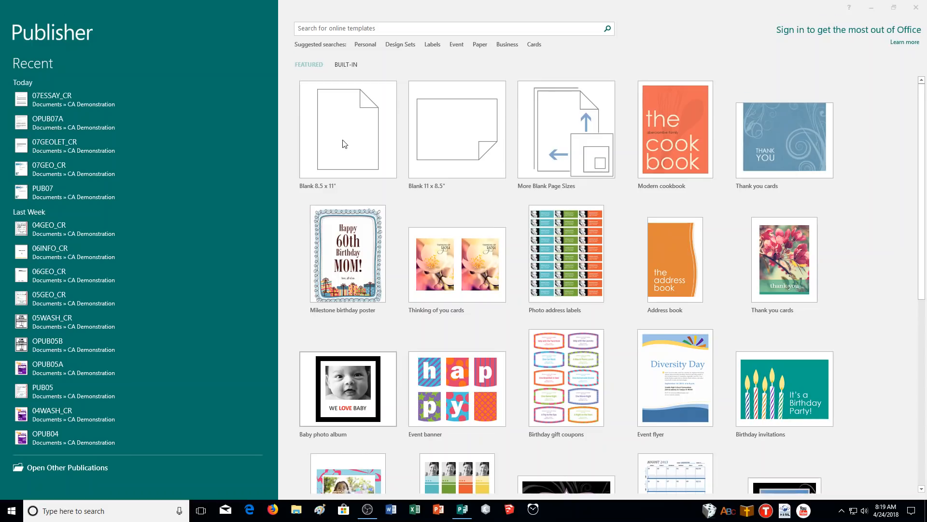
# - Choose the Color Band template from the built-in Quick Publications category
pyautogui.click(346, 65)
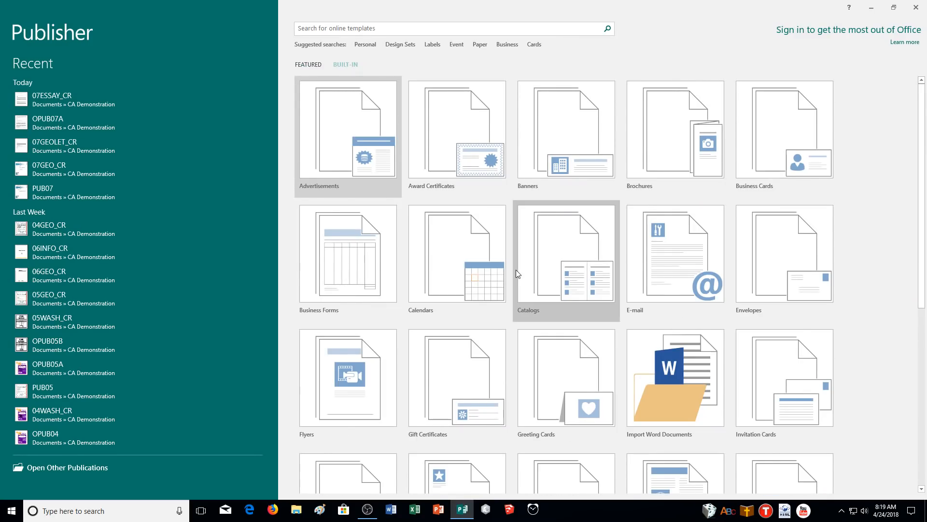
pyautogui.scroll(-2, 512, 278)
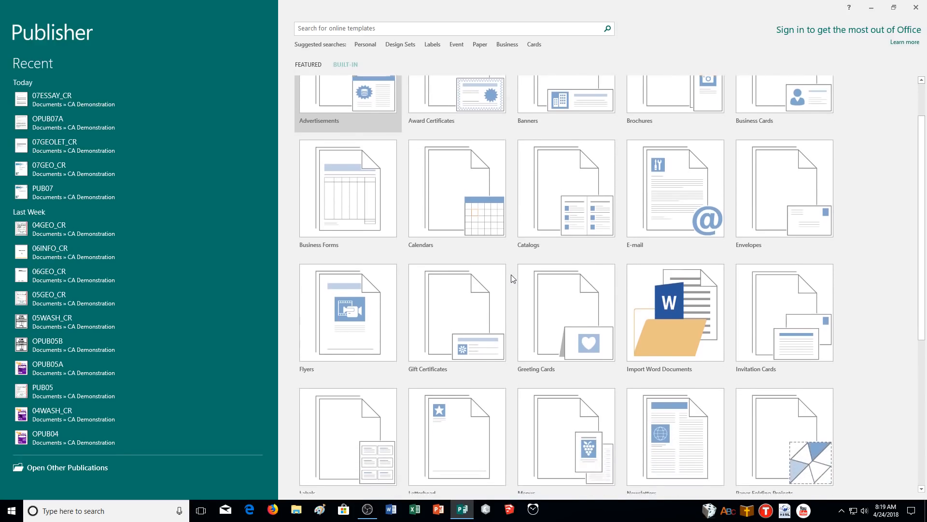
pyautogui.scroll(-5, 484, 246)
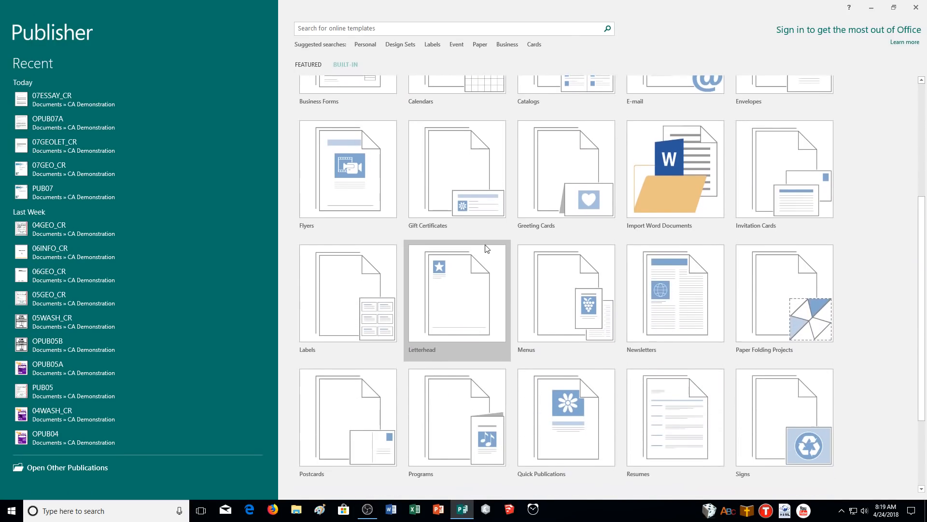
pyautogui.click(568, 303)
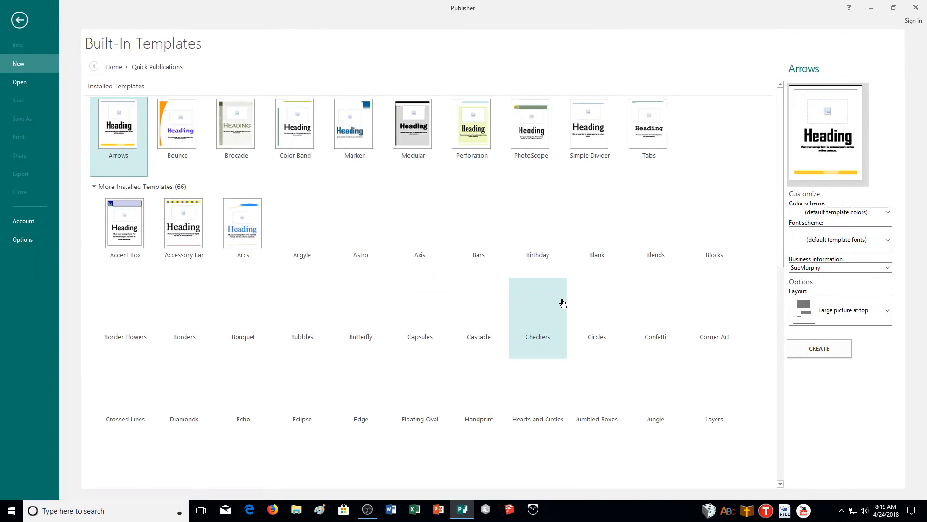
pyautogui.click(297, 142)
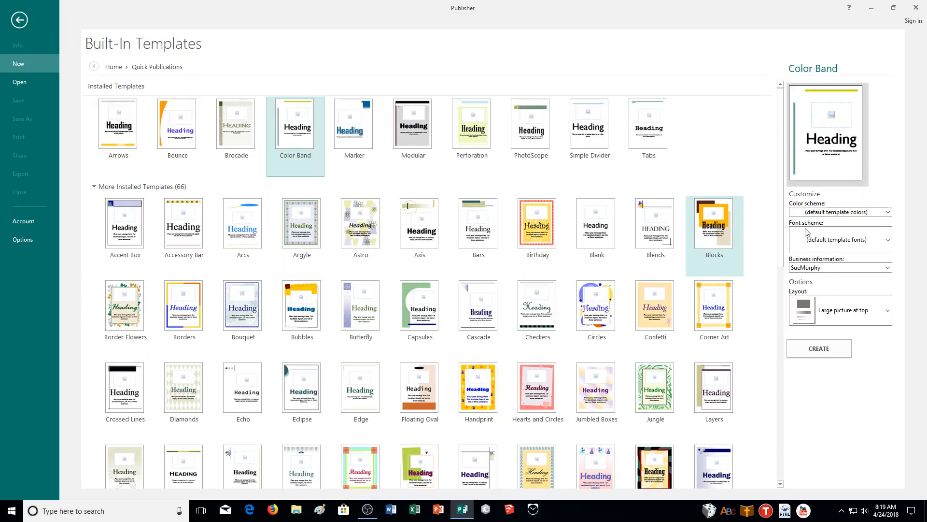
# - Set the template's color scheme to Citrus and its layout to Heading only
pyautogui.click(872, 214)
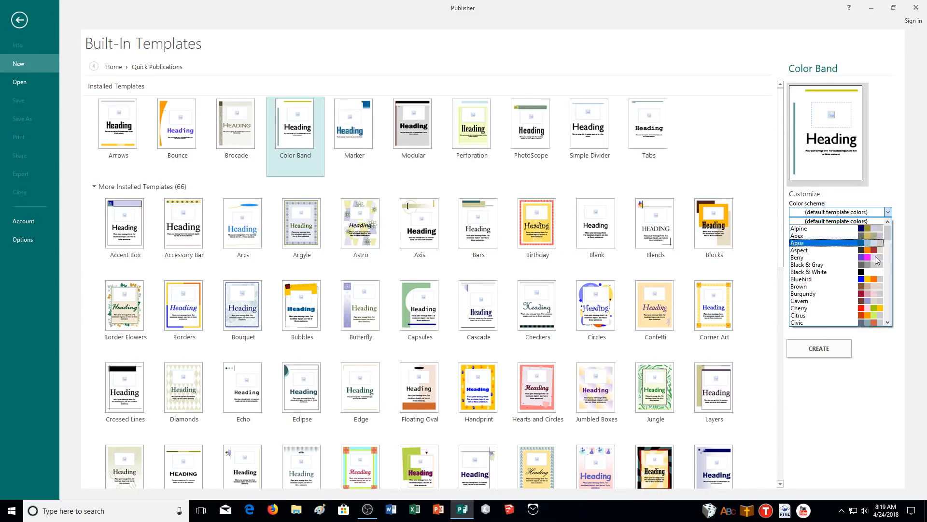
pyautogui.press('Escape')
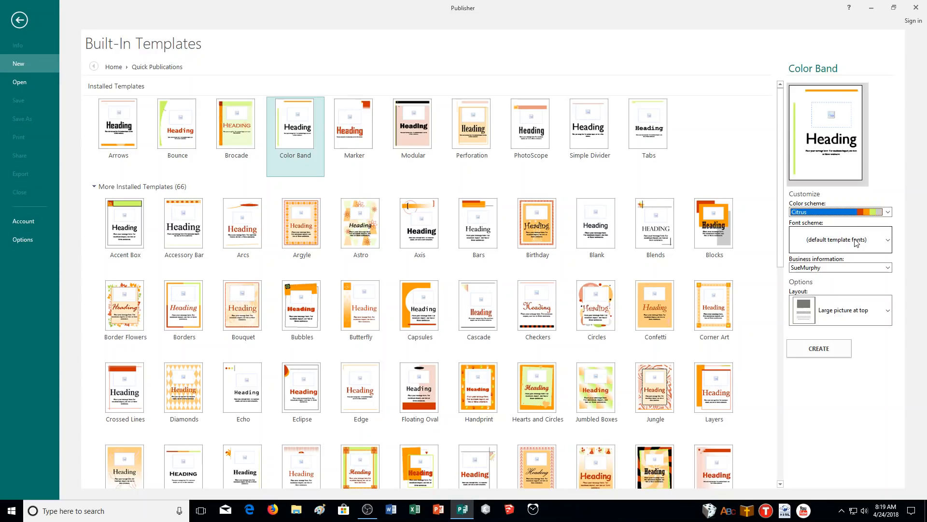
pyautogui.click(854, 308)
pyautogui.moveTo(891, 361); pyautogui.dragTo(886, 438)
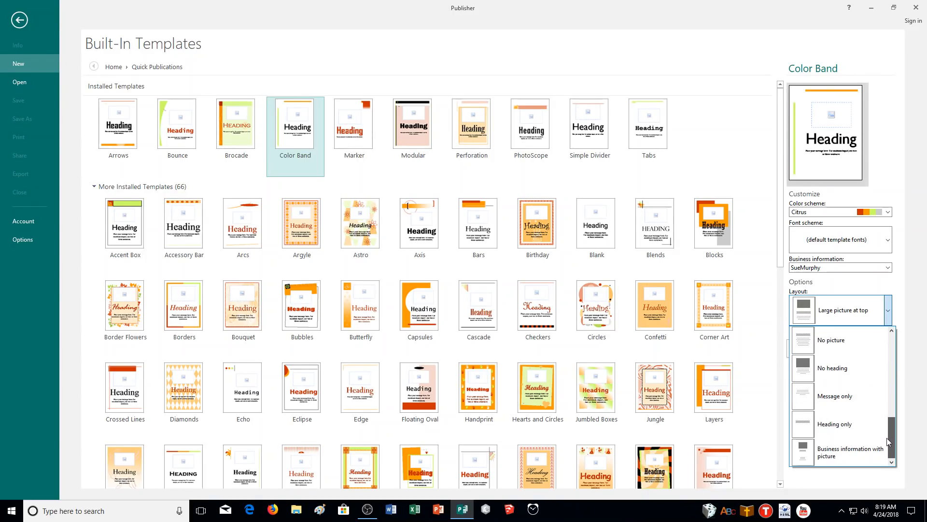
pyautogui.click(852, 428)
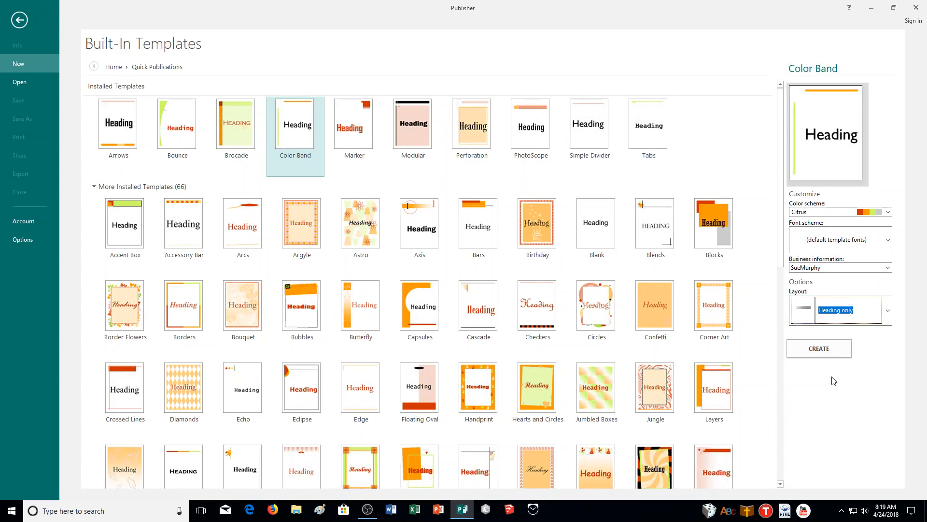
# - Apply the Galley font scheme to the template and create the publication with the existing business information set
pyautogui.click(838, 242)
pyautogui.moveTo(887, 274); pyautogui.dragTo(888, 331)
pyautogui.click(822, 344)
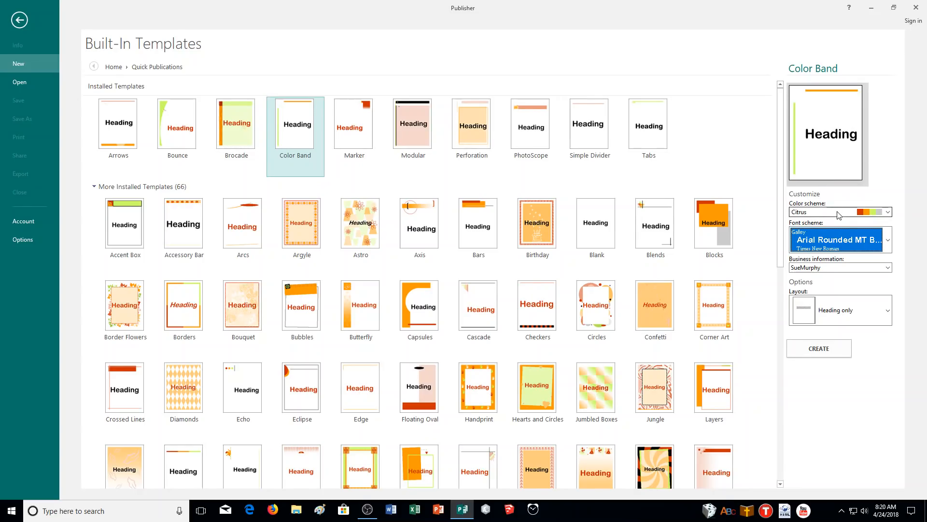
pyautogui.click(838, 268)
pyautogui.click(839, 271)
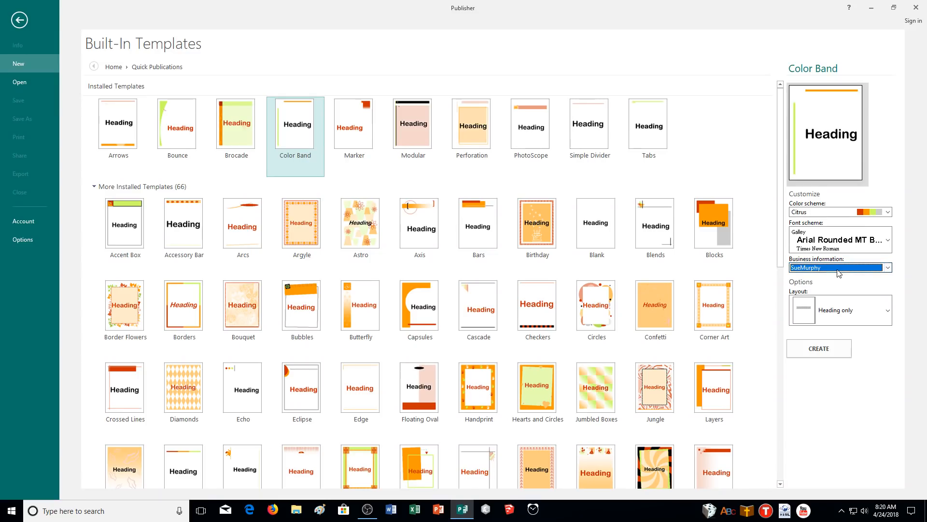
pyautogui.click(820, 349)
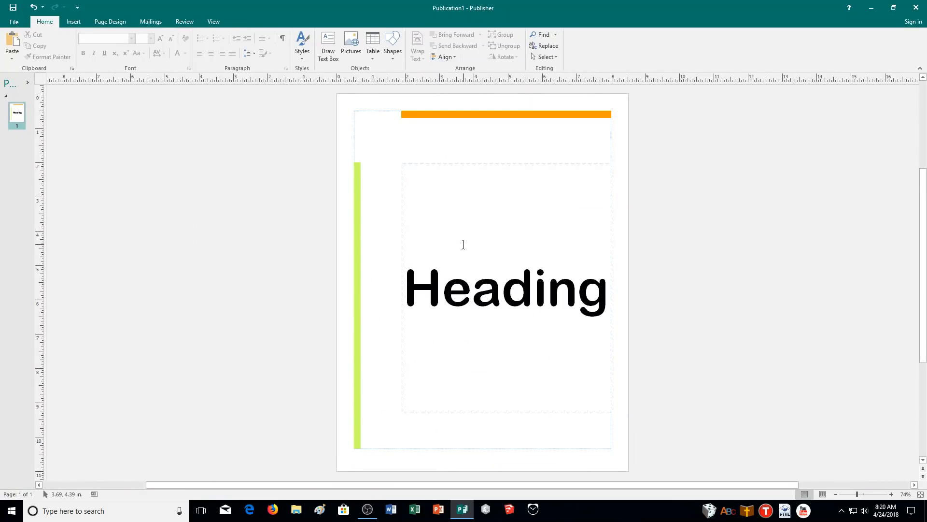
# - Replace the placeholder heading on the page with "Science Fair Room 121"
pyautogui.click(492, 275)
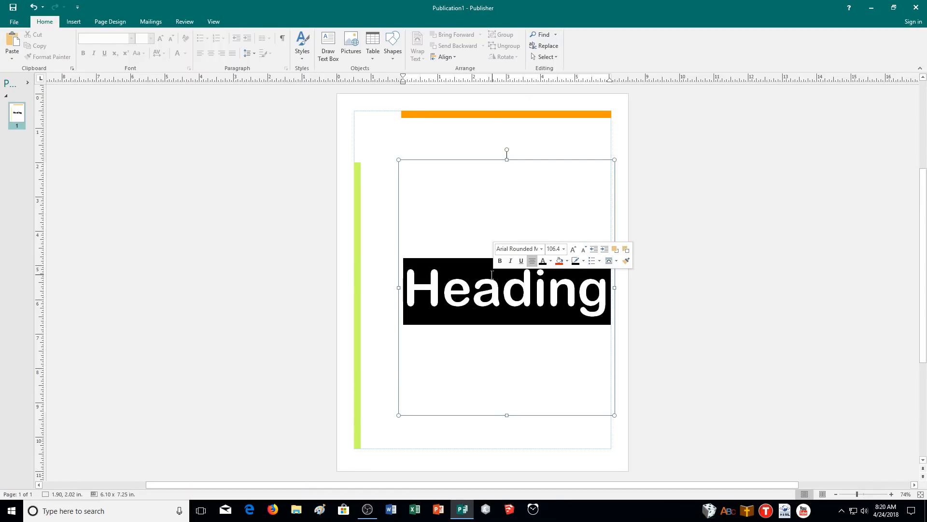
pyautogui.write('Scienc')
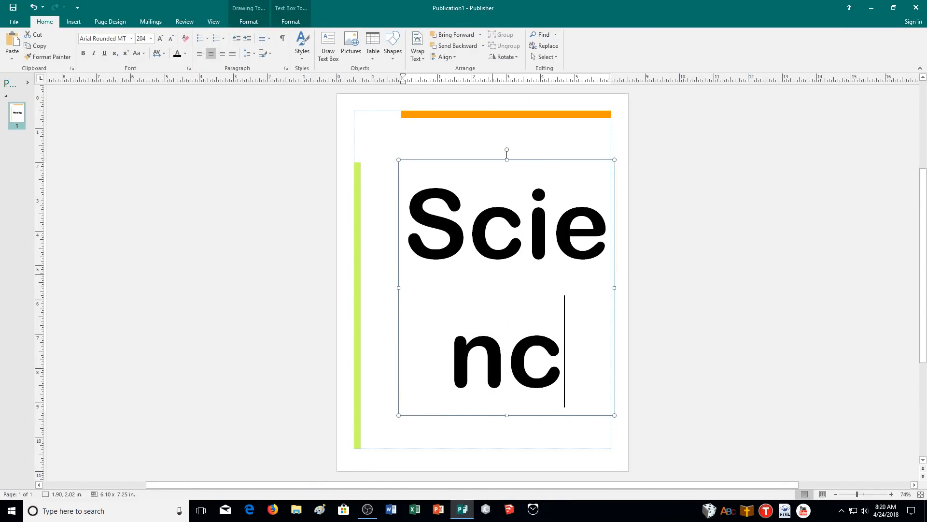
pyautogui.write('e Fair Roo')
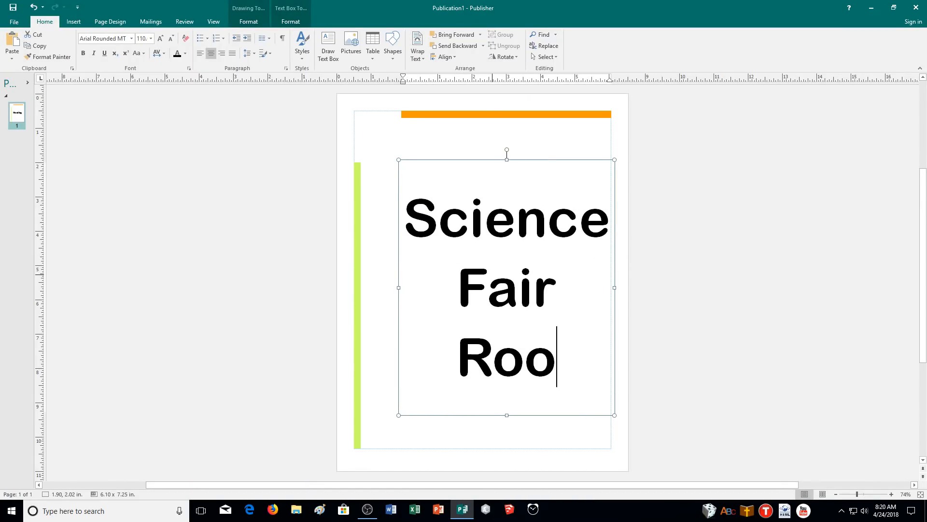
pyautogui.write('m 121')
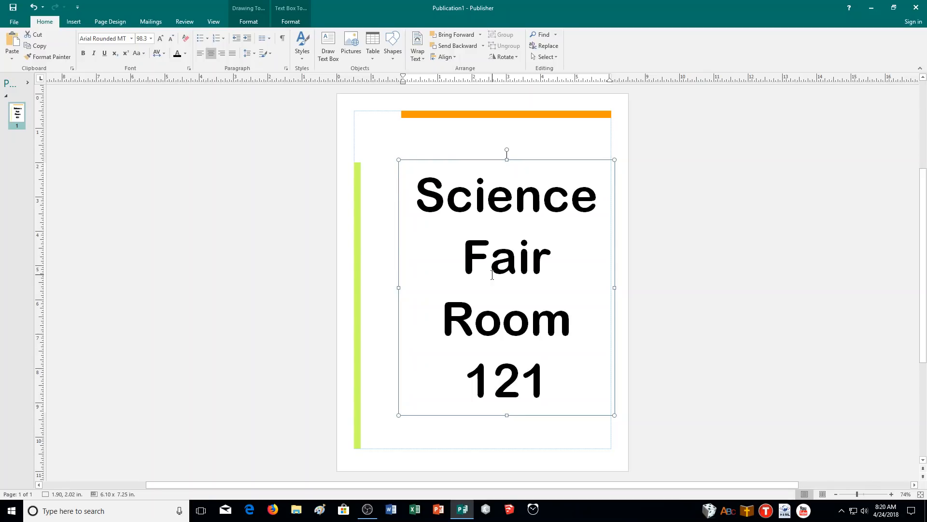
# - Save the publication as 08SIGN1_CR in the CA Demonstration folder
pyautogui.hotkey('ctrl', 's')
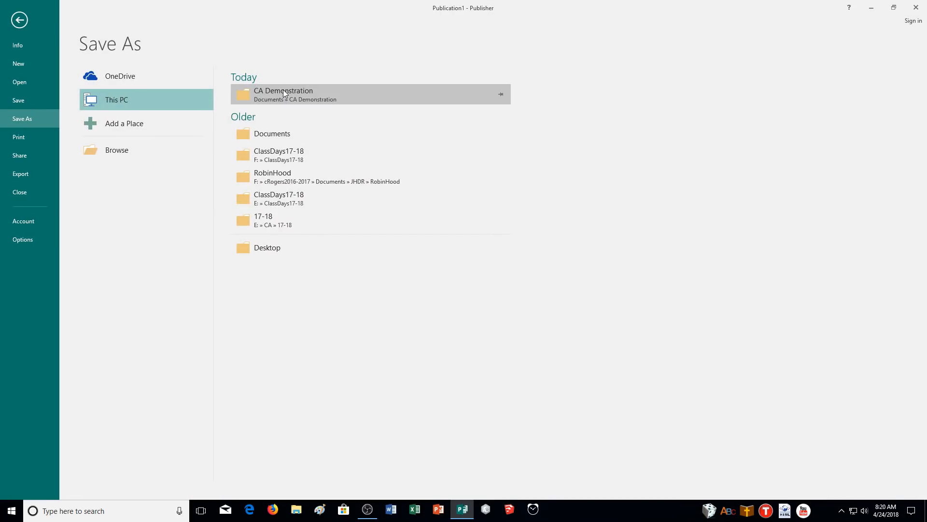
pyautogui.click(283, 89)
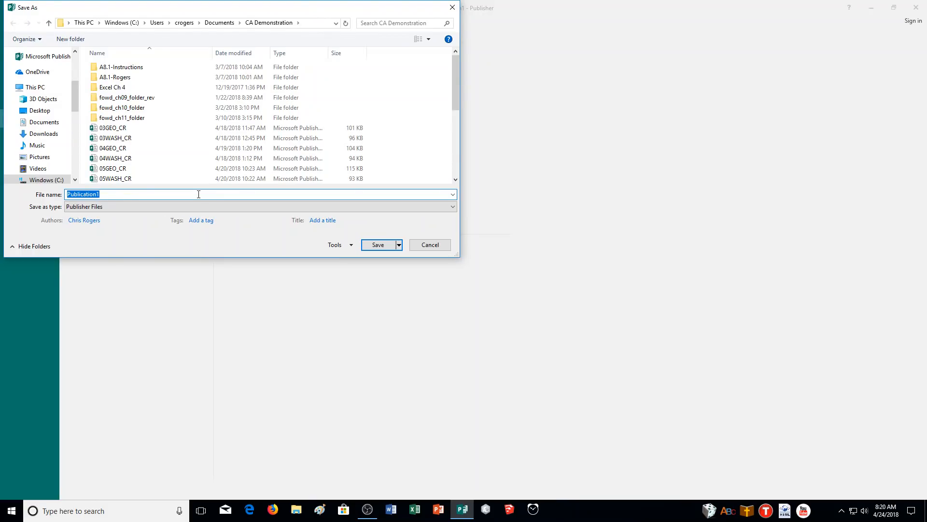
pyautogui.write('08SIGN1_CR')
pyautogui.click(378, 245)
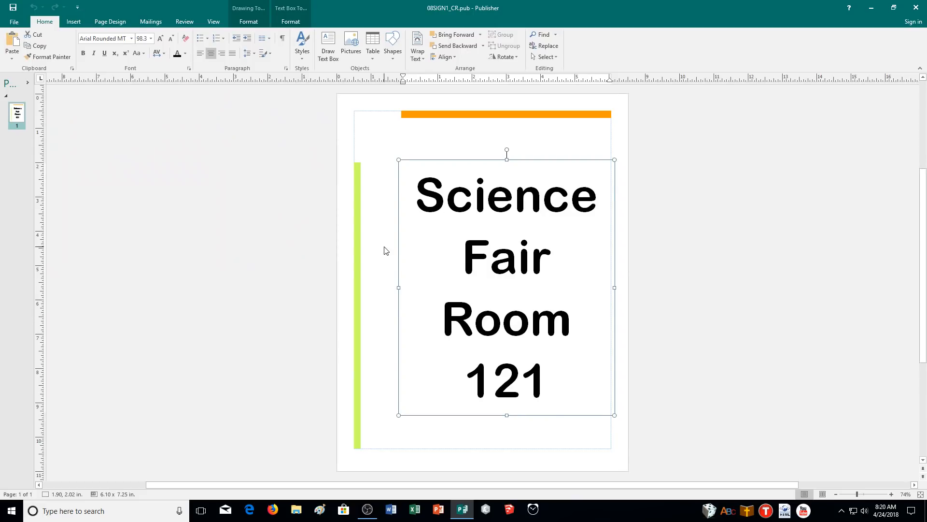
# - Save a copy of the publication as 08SIGN2_CR in the CA Demonstration folder
pyautogui.click(17, 24)
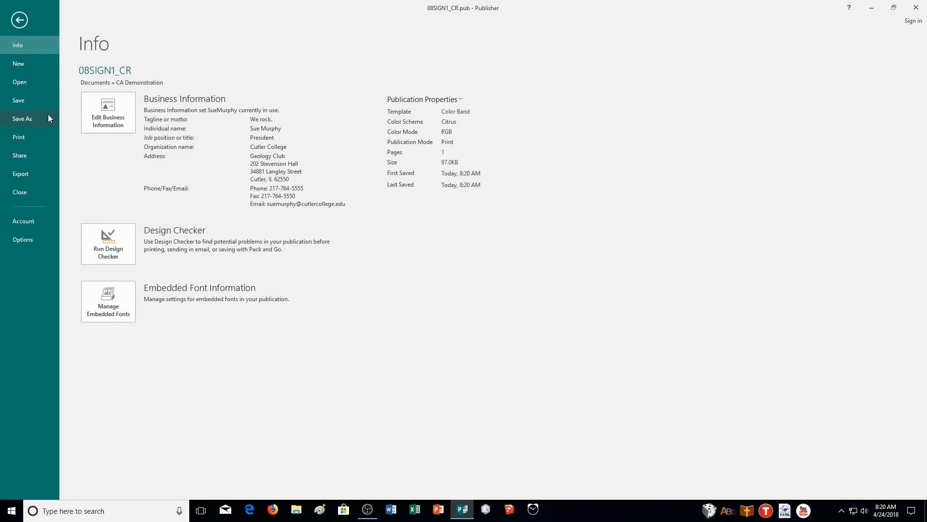
pyautogui.click(45, 120)
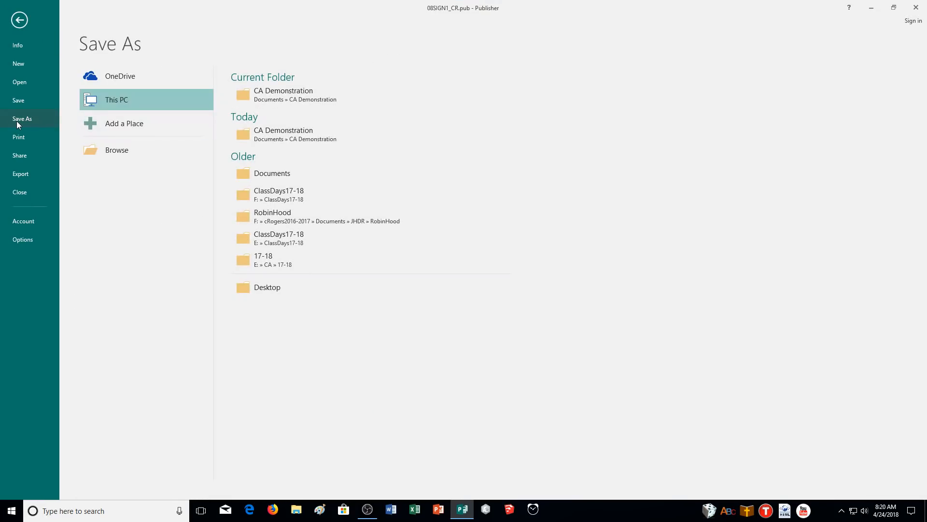
pyautogui.click(279, 93)
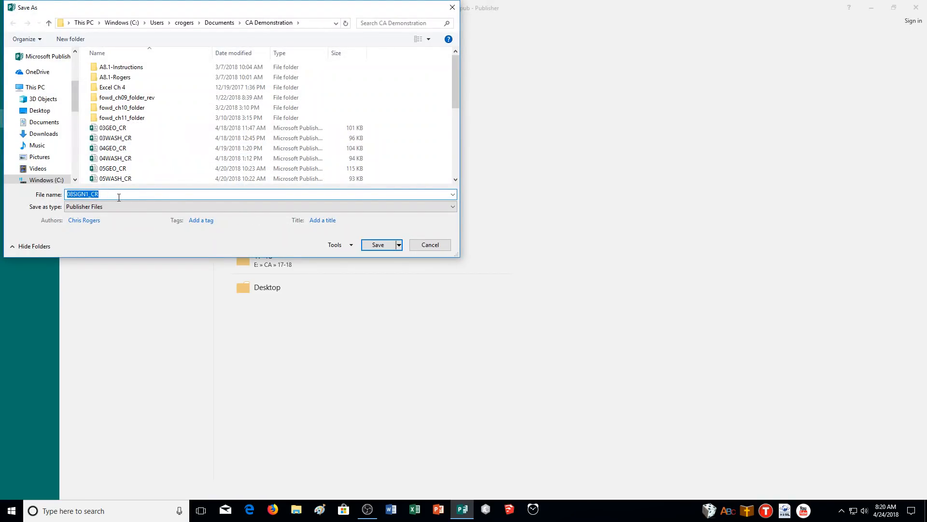
pyautogui.click(90, 194)
pyautogui.press('BackSpace')
pyautogui.write('2')
pyautogui.click(390, 247)
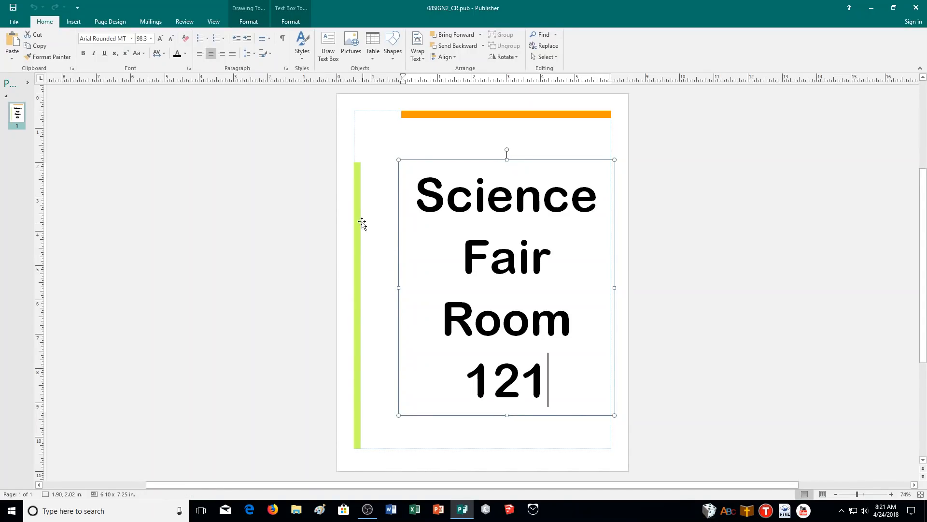
# - Change the publication's template layout to Message only, keeping the Color Band design
pyautogui.click(100, 22)
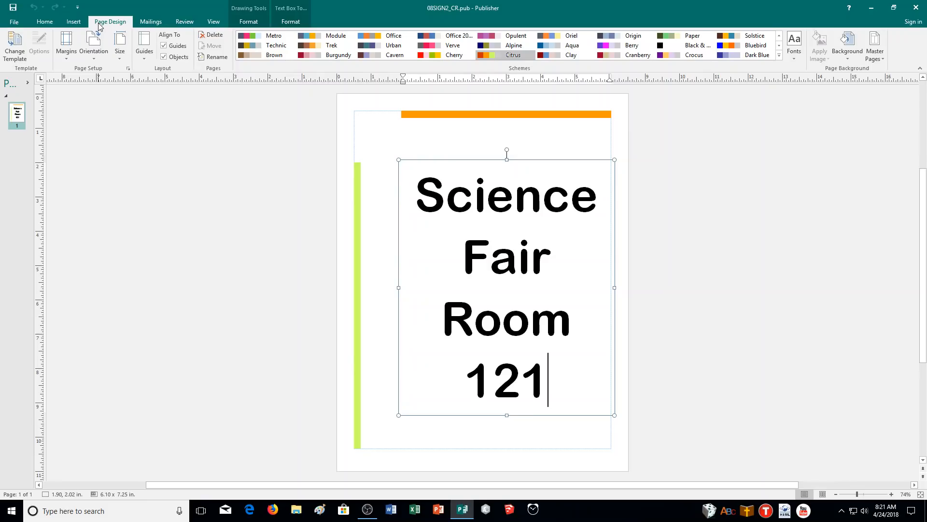
pyautogui.click(21, 50)
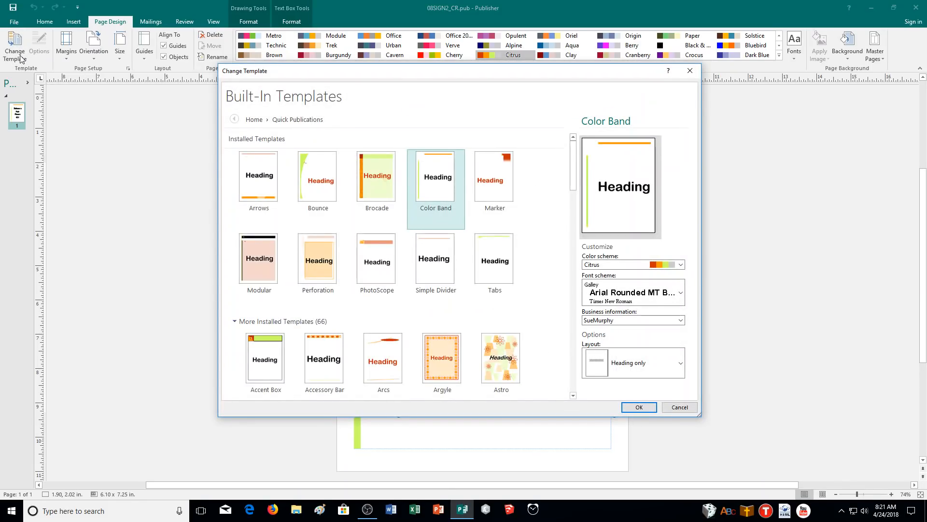
pyautogui.click(647, 372)
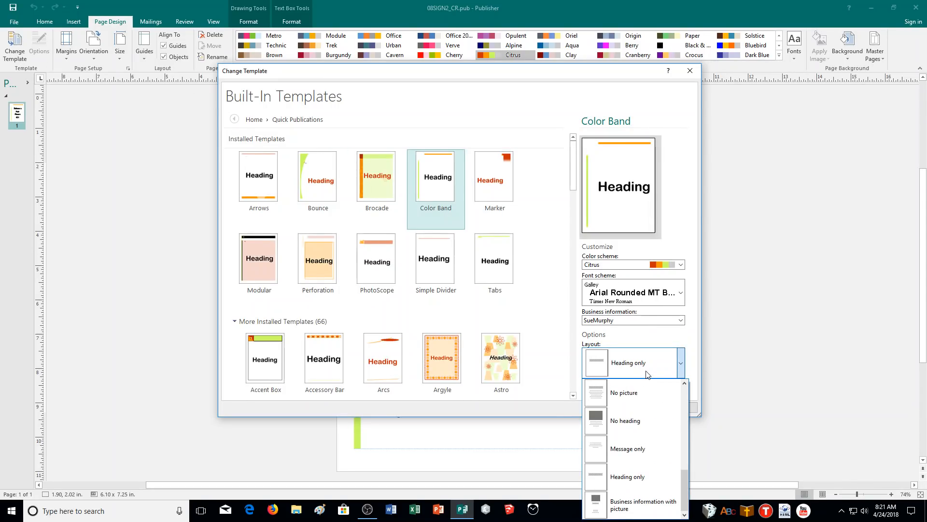
pyautogui.click(648, 336)
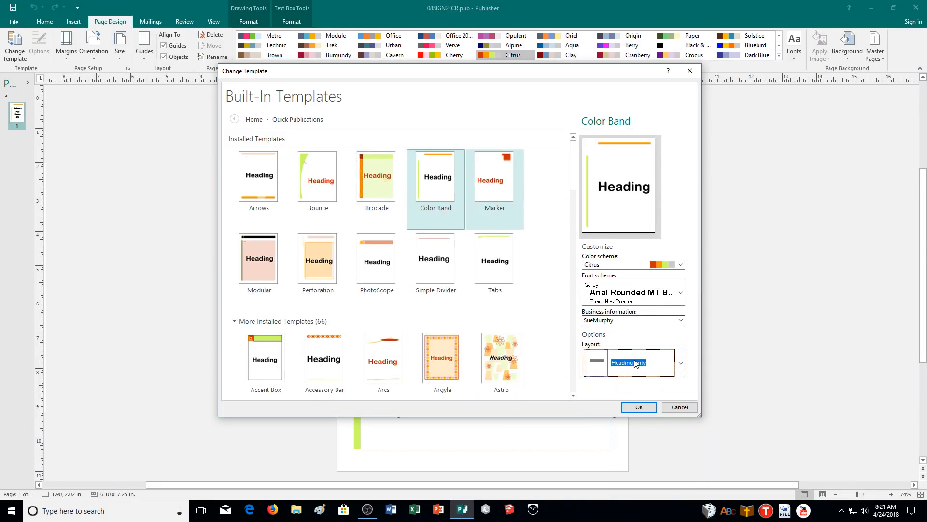
pyautogui.click(647, 362)
pyautogui.click(637, 449)
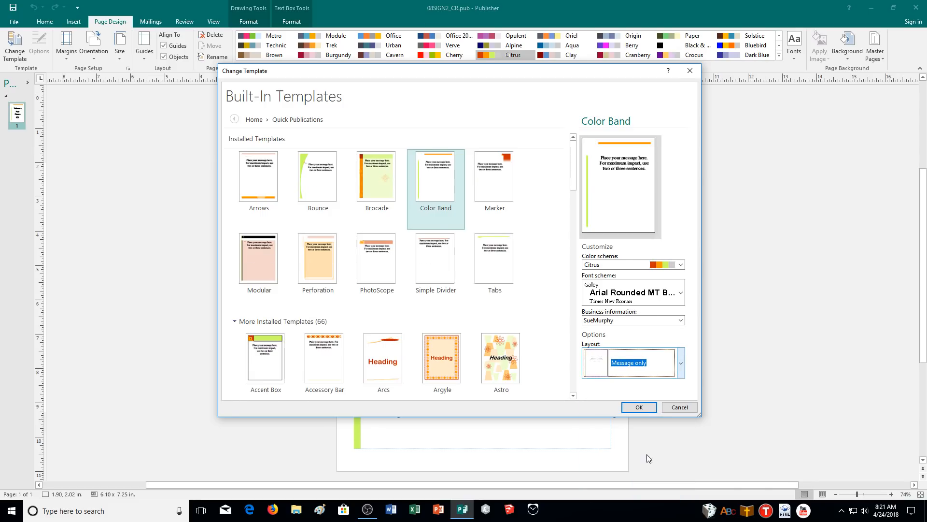
pyautogui.click(641, 407)
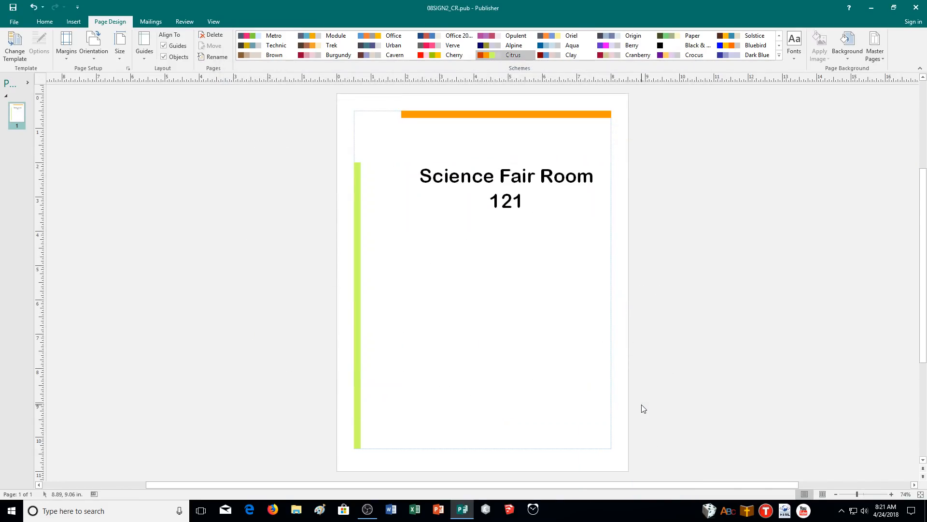
# - Delete the "Science Fair Room 121" text from the message text box
pyautogui.click(531, 214)
pyautogui.moveTo(531, 214); pyautogui.dragTo(391, 172)
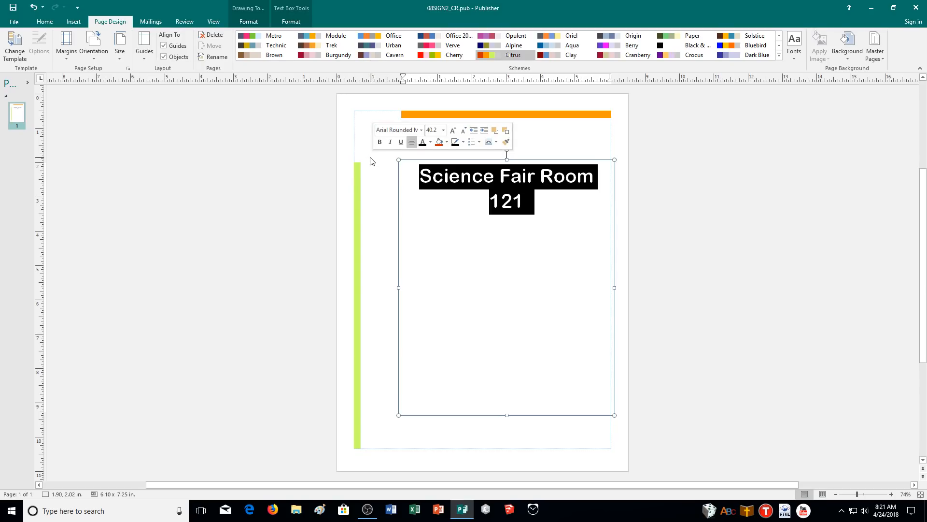
pyautogui.click(558, 224)
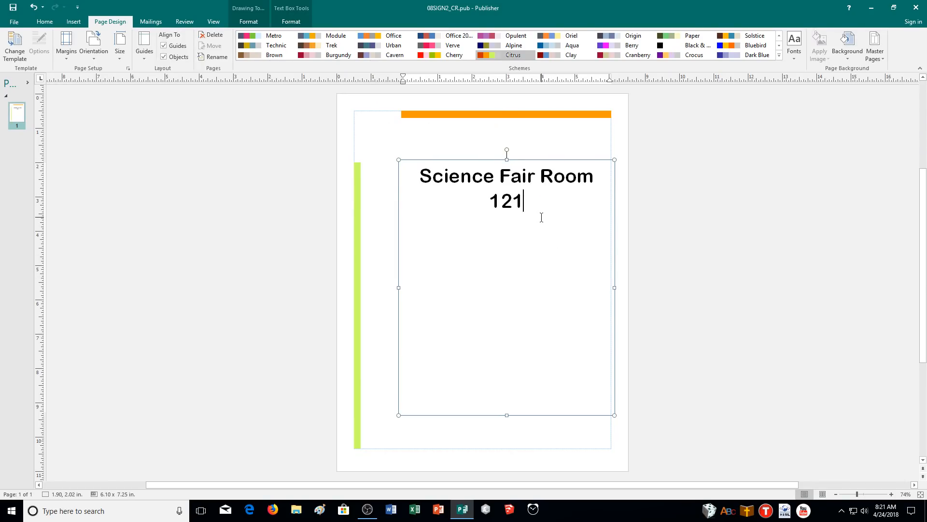
pyautogui.moveTo(546, 212); pyautogui.dragTo(387, 180)
pyautogui.press('Delete')
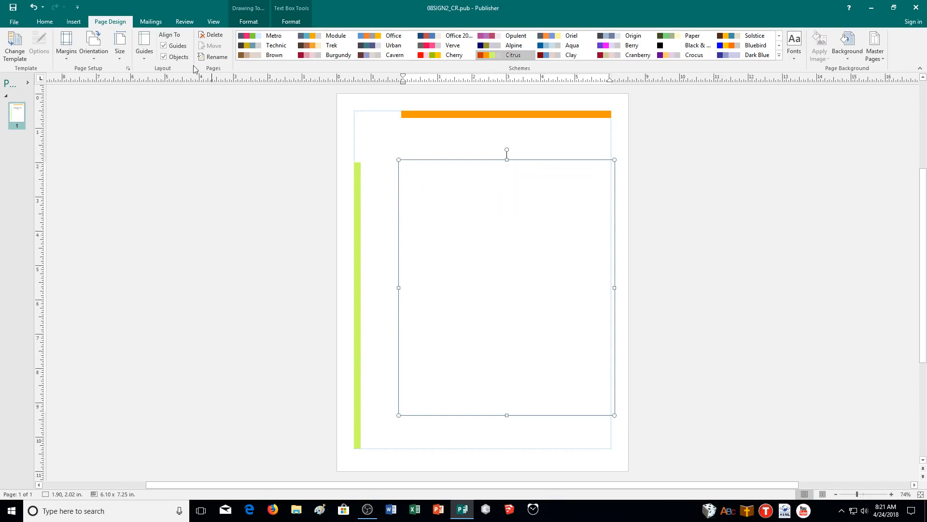
# - Insert the text of the pub08 file from the CA Demonstration folder into the empty message text box
pyautogui.click(73, 22)
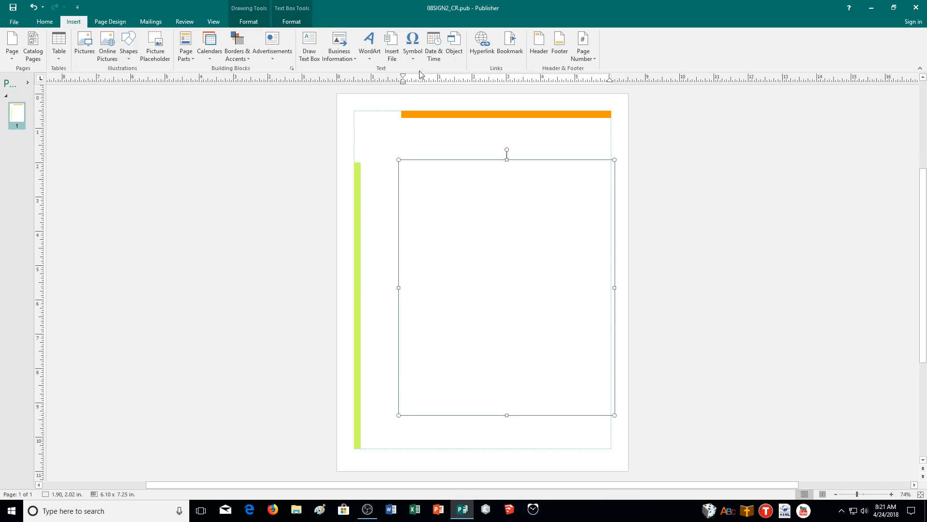
pyautogui.click(392, 50)
pyautogui.doubleClick(126, 129)
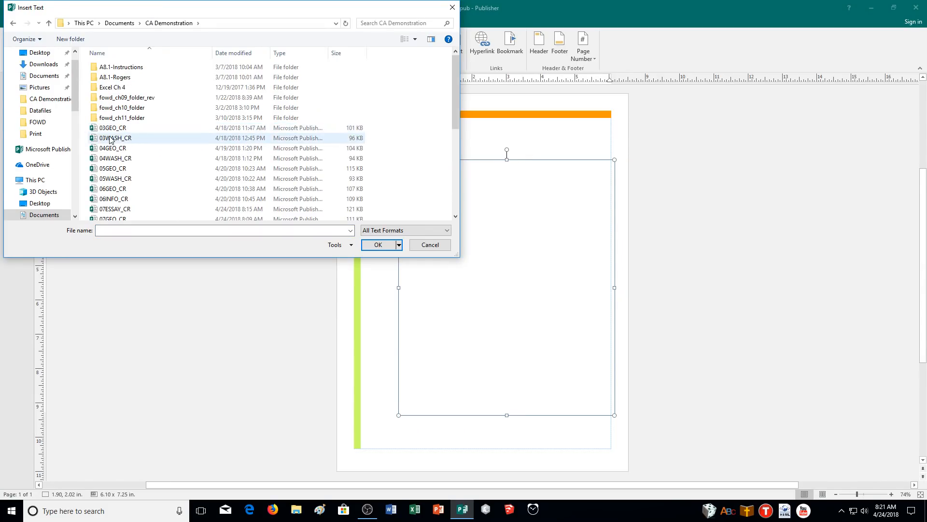
pyautogui.scroll(-3, 140, 159)
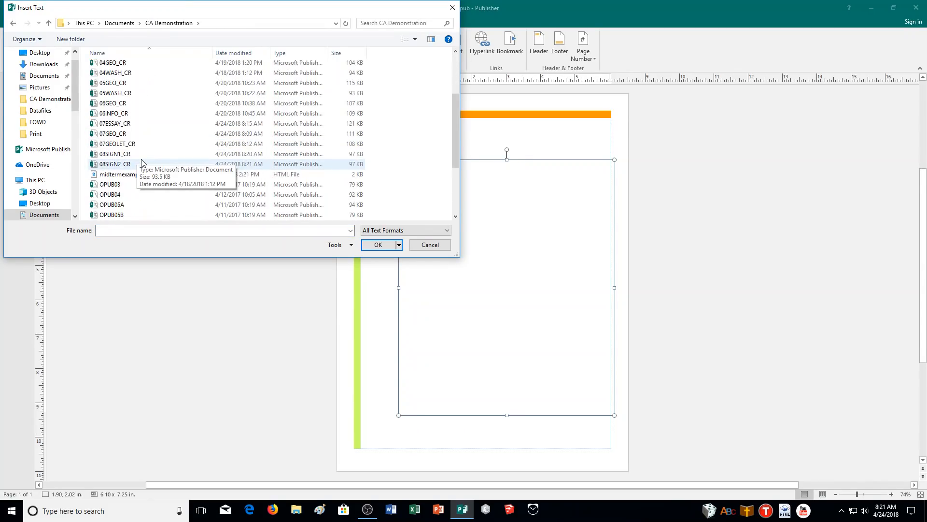
pyautogui.scroll(-1, 149, 197)
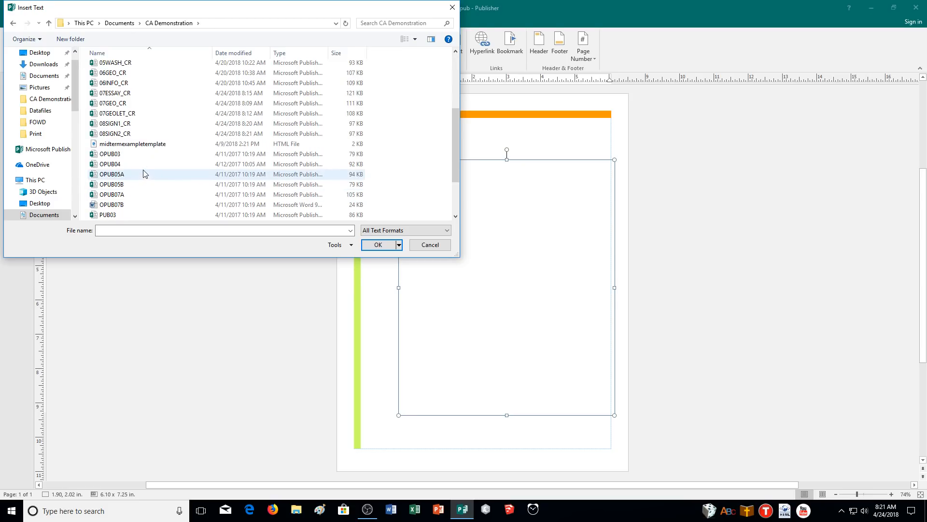
pyautogui.scroll(-2, 136, 145)
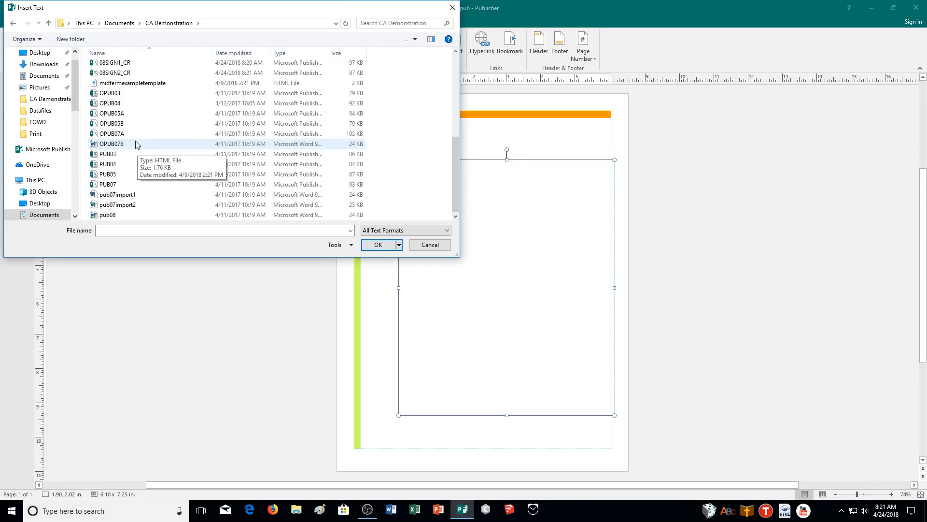
pyautogui.click(114, 215)
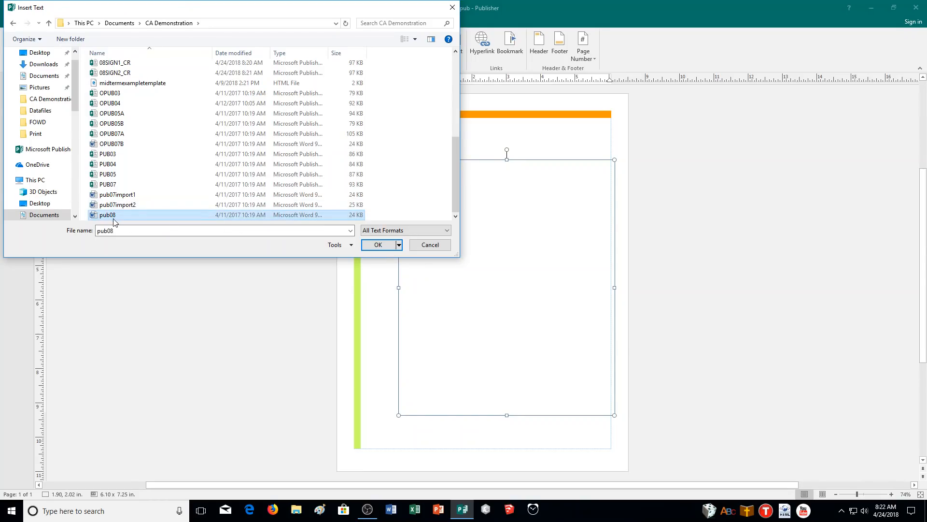
pyautogui.click(384, 246)
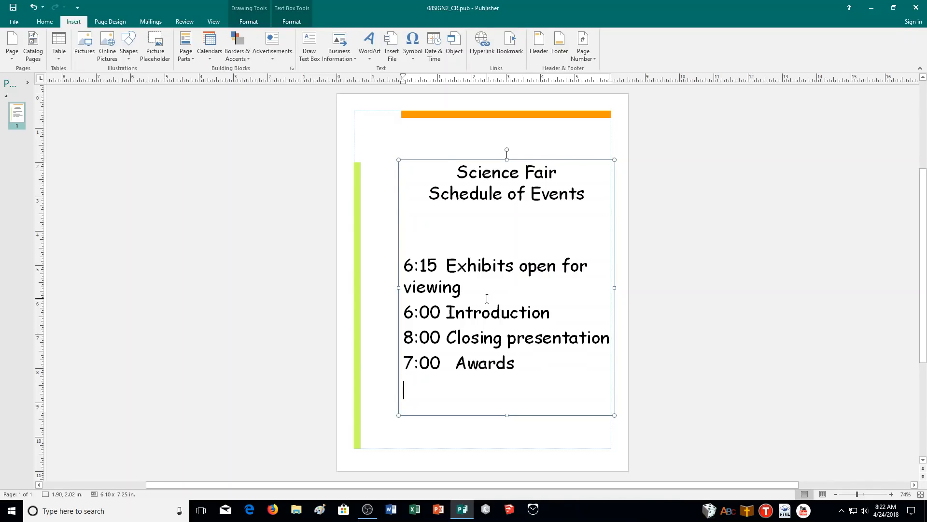
# - Move the "6:00 Introduction" line above the "6:15 Exhibits open for viewing" line in the schedule
pyautogui.moveTo(555, 312); pyautogui.dragTo(413, 319)
pyautogui.click(604, 322)
pyautogui.click(893, 495)
pyautogui.click(892, 495)
pyautogui.click(892, 496)
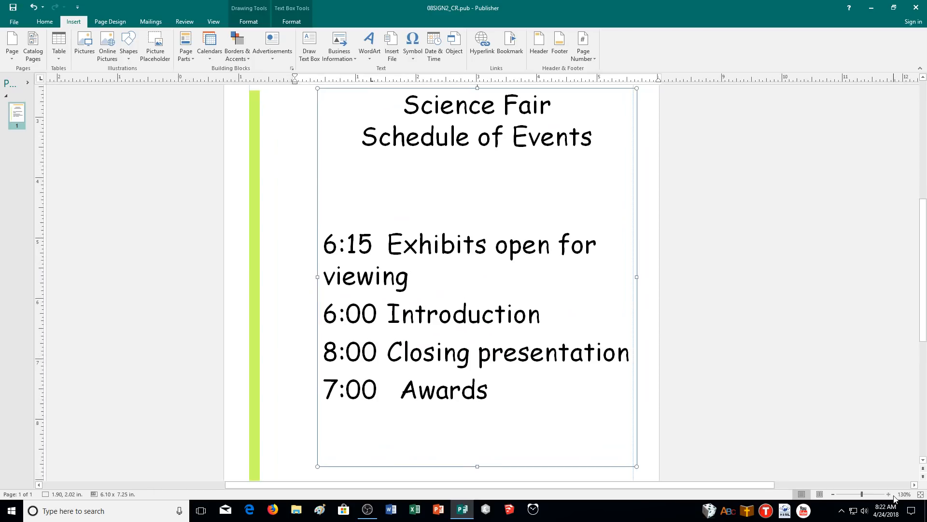
pyautogui.click(893, 496)
pyautogui.click(892, 496)
pyautogui.scroll(1, 725, 406)
pyautogui.scroll(-3, 700, 379)
pyautogui.scroll(-1, 683, 361)
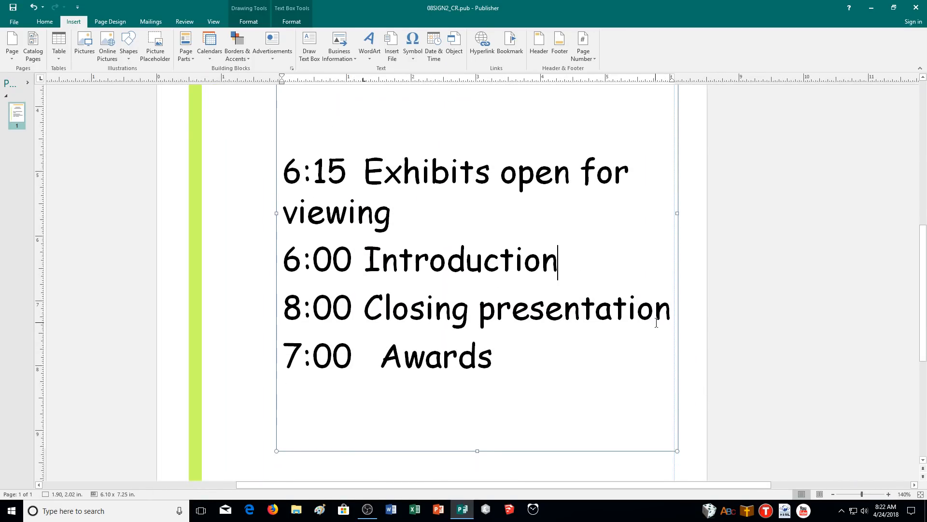
pyautogui.moveTo(560, 260); pyautogui.dragTo(291, 189)
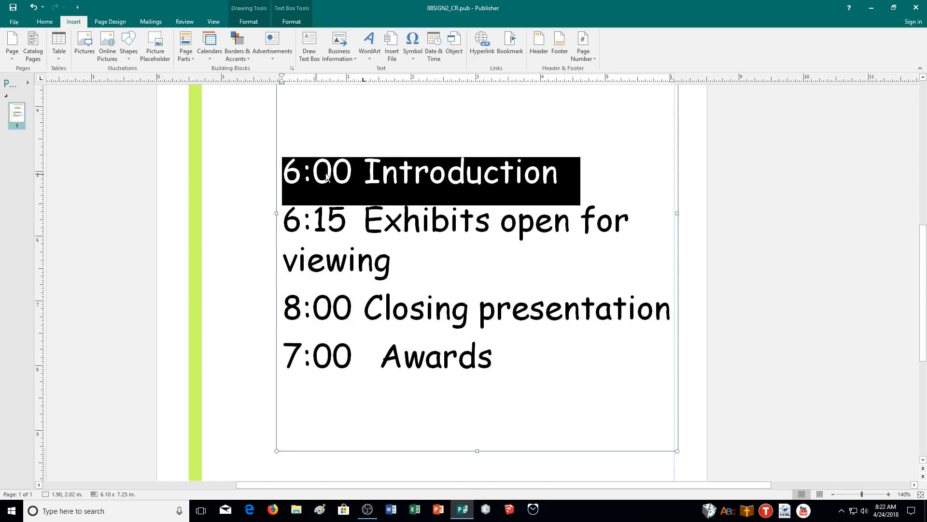
pyautogui.click(436, 275)
# - Move the "7:00 Awards" line above "8:00 Closing presentation" and remove the extra spaces before "Awards"
pyautogui.moveTo(488, 352); pyautogui.dragTo(286, 326)
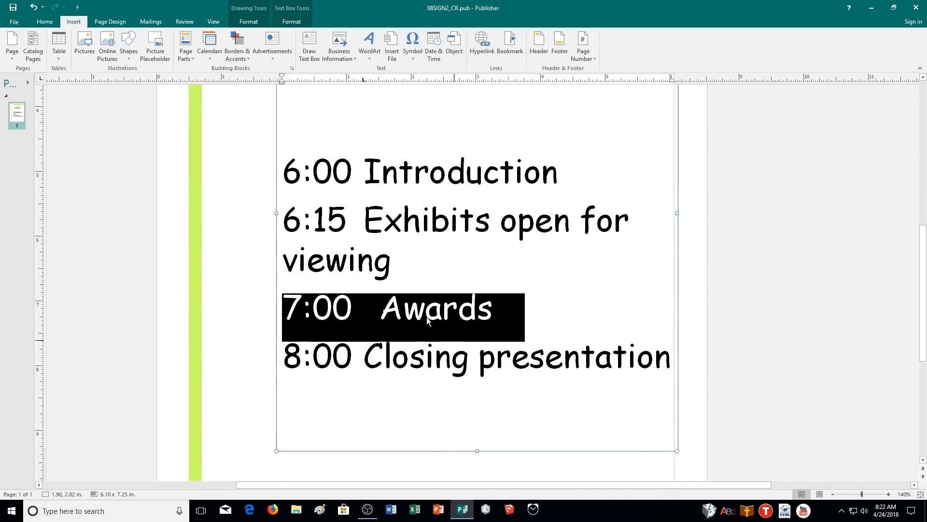
pyautogui.click(383, 308)
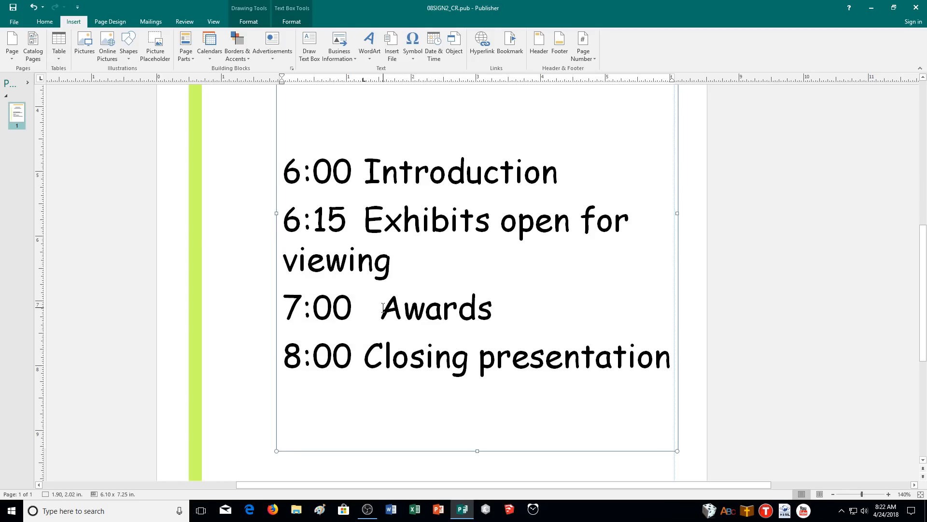
pyautogui.press('BackSpace')
pyautogui.press('BackSpace')
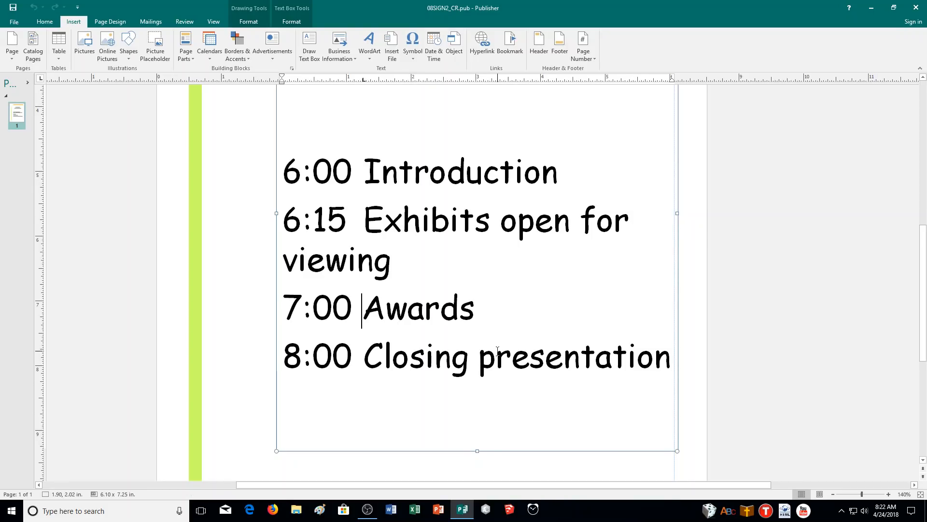
# - Shorten the schedule text box from its upper edge to about 6.27 in tall, starting near the 3-inch vertical ruler mark
pyautogui.scroll(3, 497, 349)
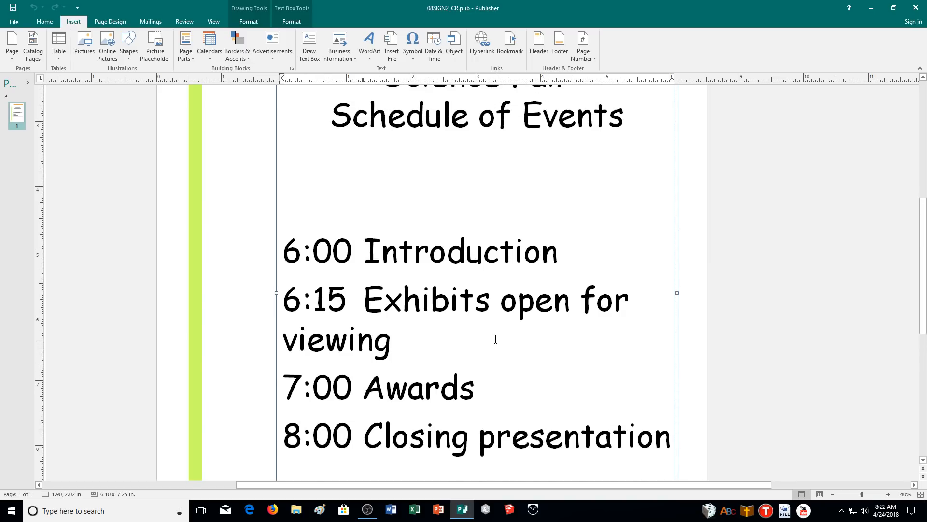
pyautogui.scroll(5, 496, 338)
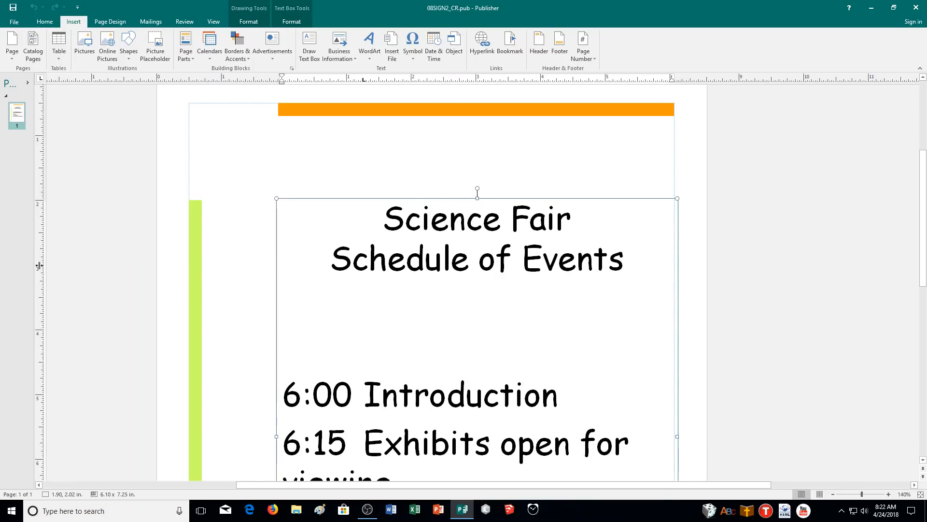
pyautogui.moveTo(477, 198); pyautogui.dragTo(483, 264)
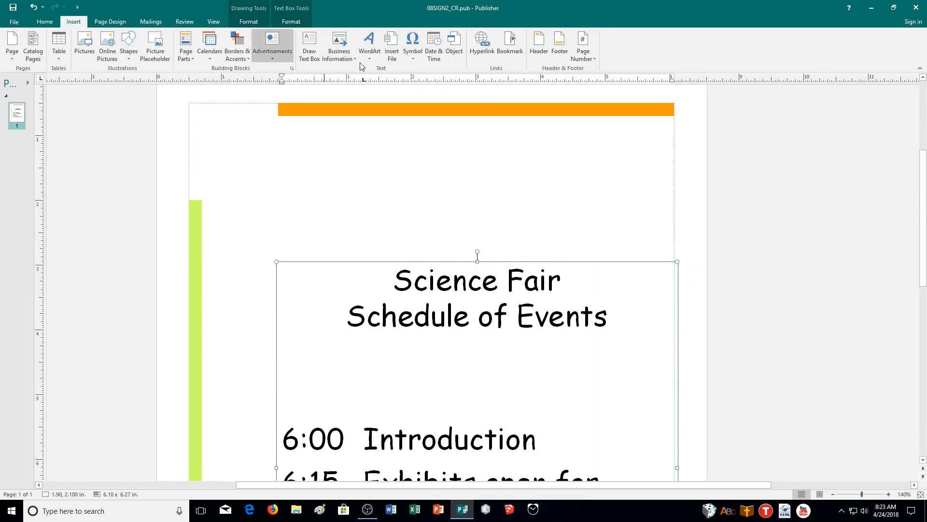
pyautogui.click(304, 57)
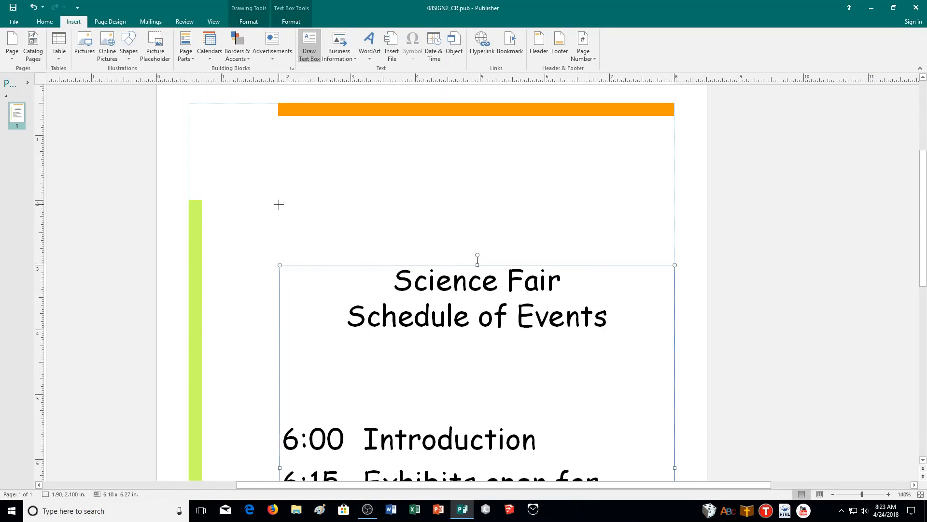
pyautogui.click(278, 263)
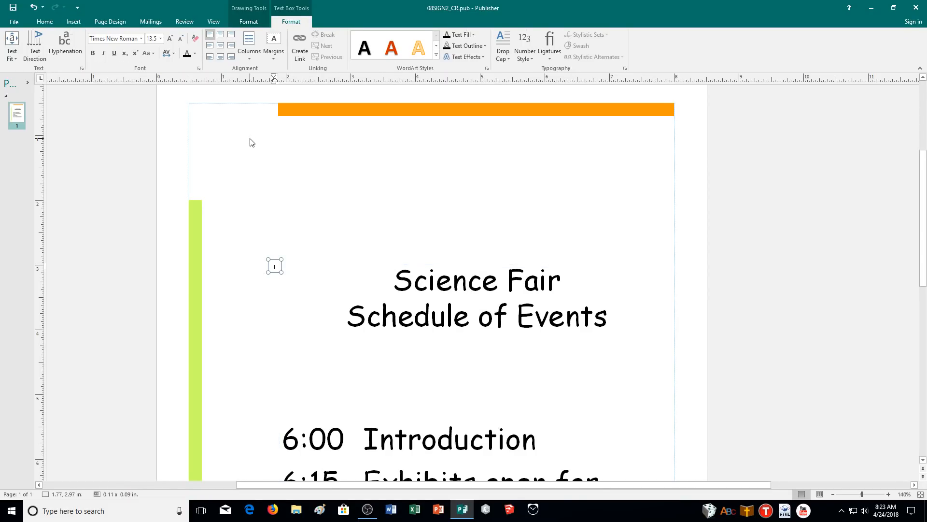
pyautogui.hotkey('ctrl', 'z')
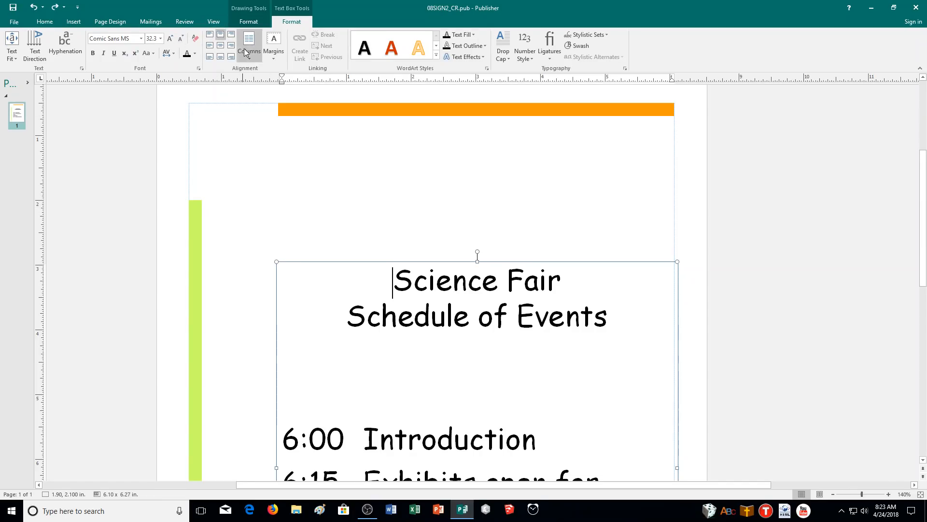
# - Draw a text box about 6.13 x 1.00 in directly above the schedule text box, matching the orange band's width
pyautogui.click(44, 21)
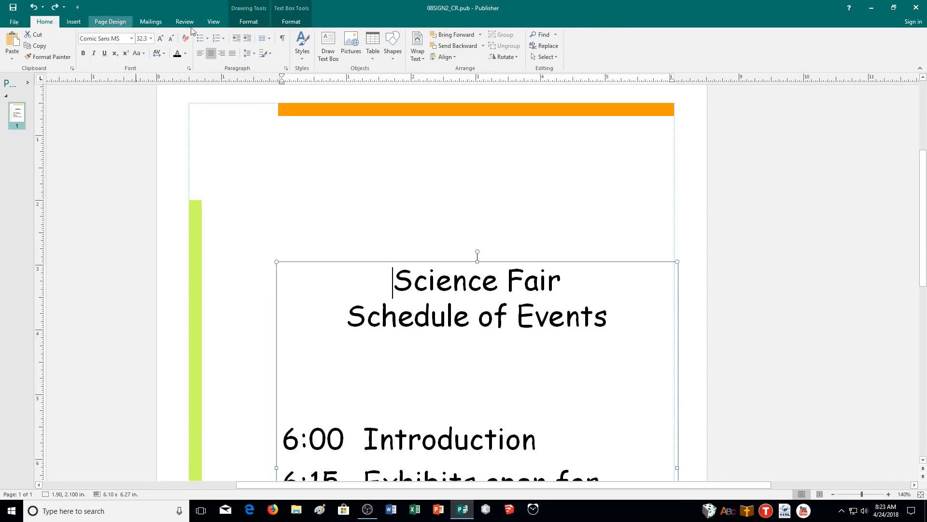
pyautogui.click(328, 48)
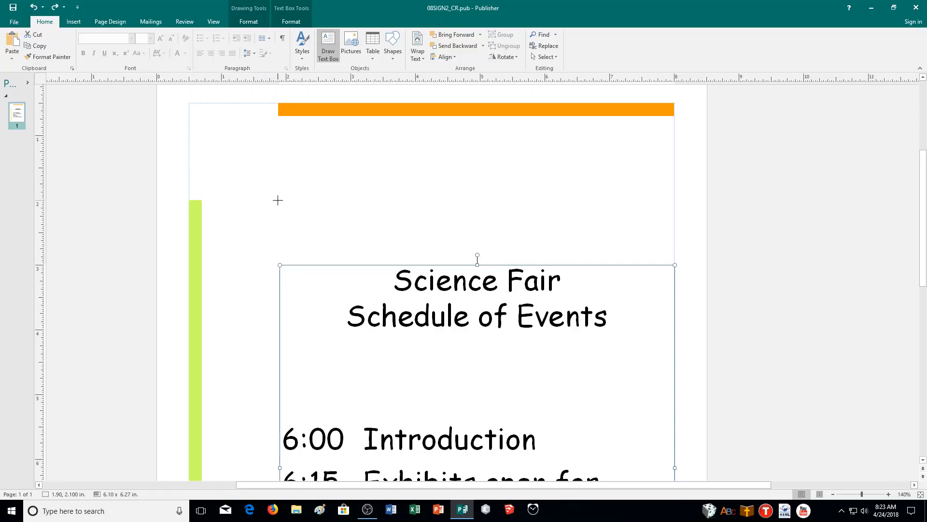
pyautogui.moveTo(277, 200)
pyautogui.mouseDown()
pyautogui.moveTo(435, 238)
pyautogui.moveTo(608, 248)
pyautogui.moveTo(676, 265)
pyautogui.mouseUp()
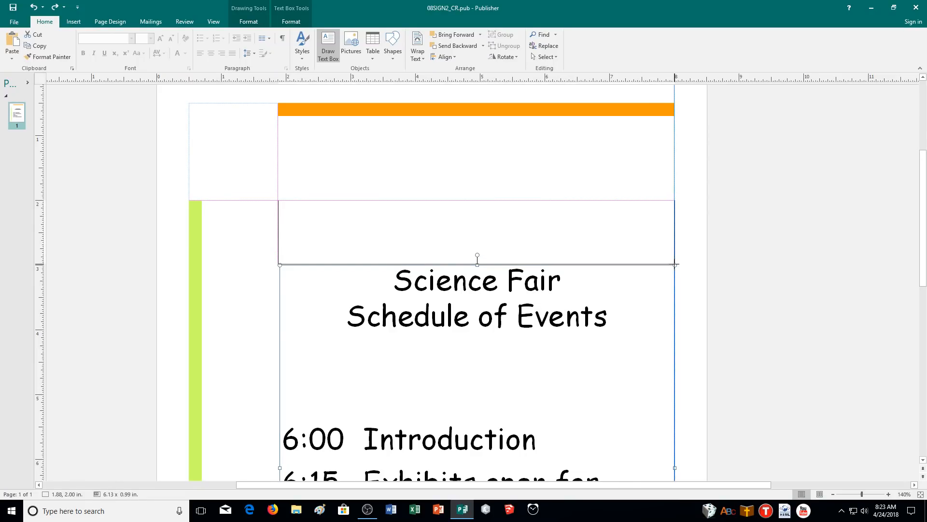
pyautogui.moveTo(674, 264); pyautogui.dragTo(675, 265)
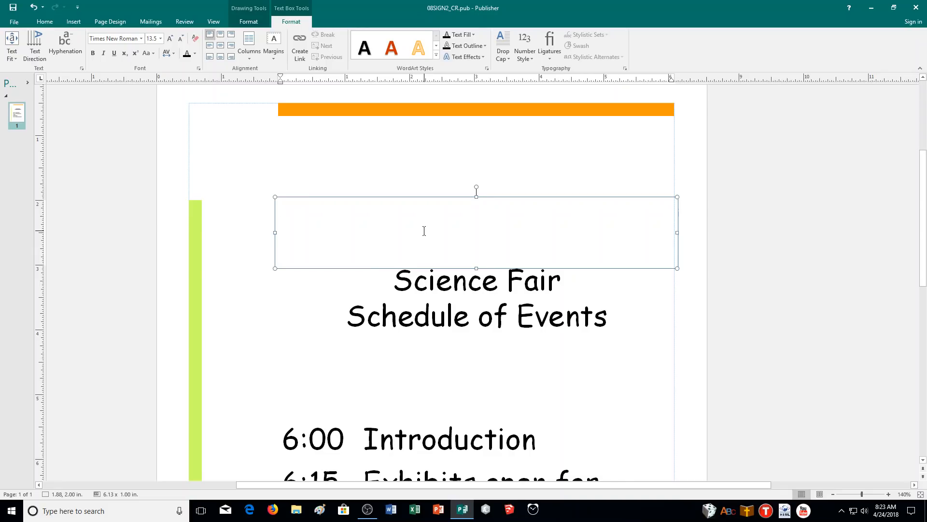
# - Move the "Science Fair Schedule of Events" heading out of the schedule text box into the new text box above it
pyautogui.click(665, 343)
pyautogui.click(618, 317)
pyautogui.moveTo(598, 318); pyautogui.dragTo(386, 290)
pyautogui.press('Delete')
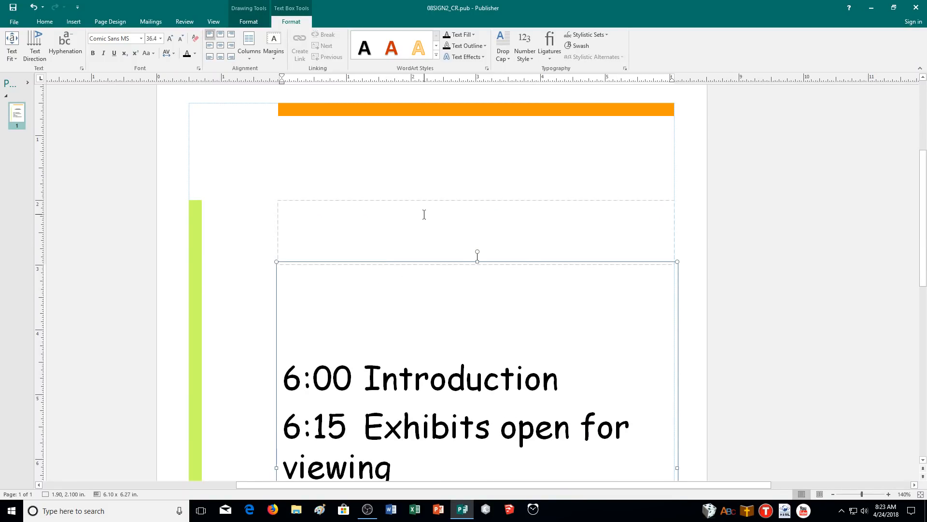
pyautogui.write('Science Fair')
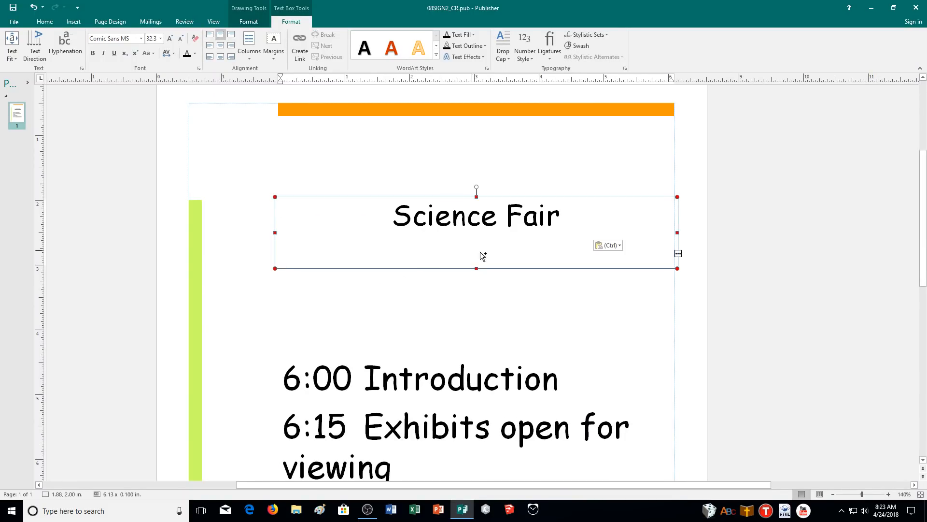